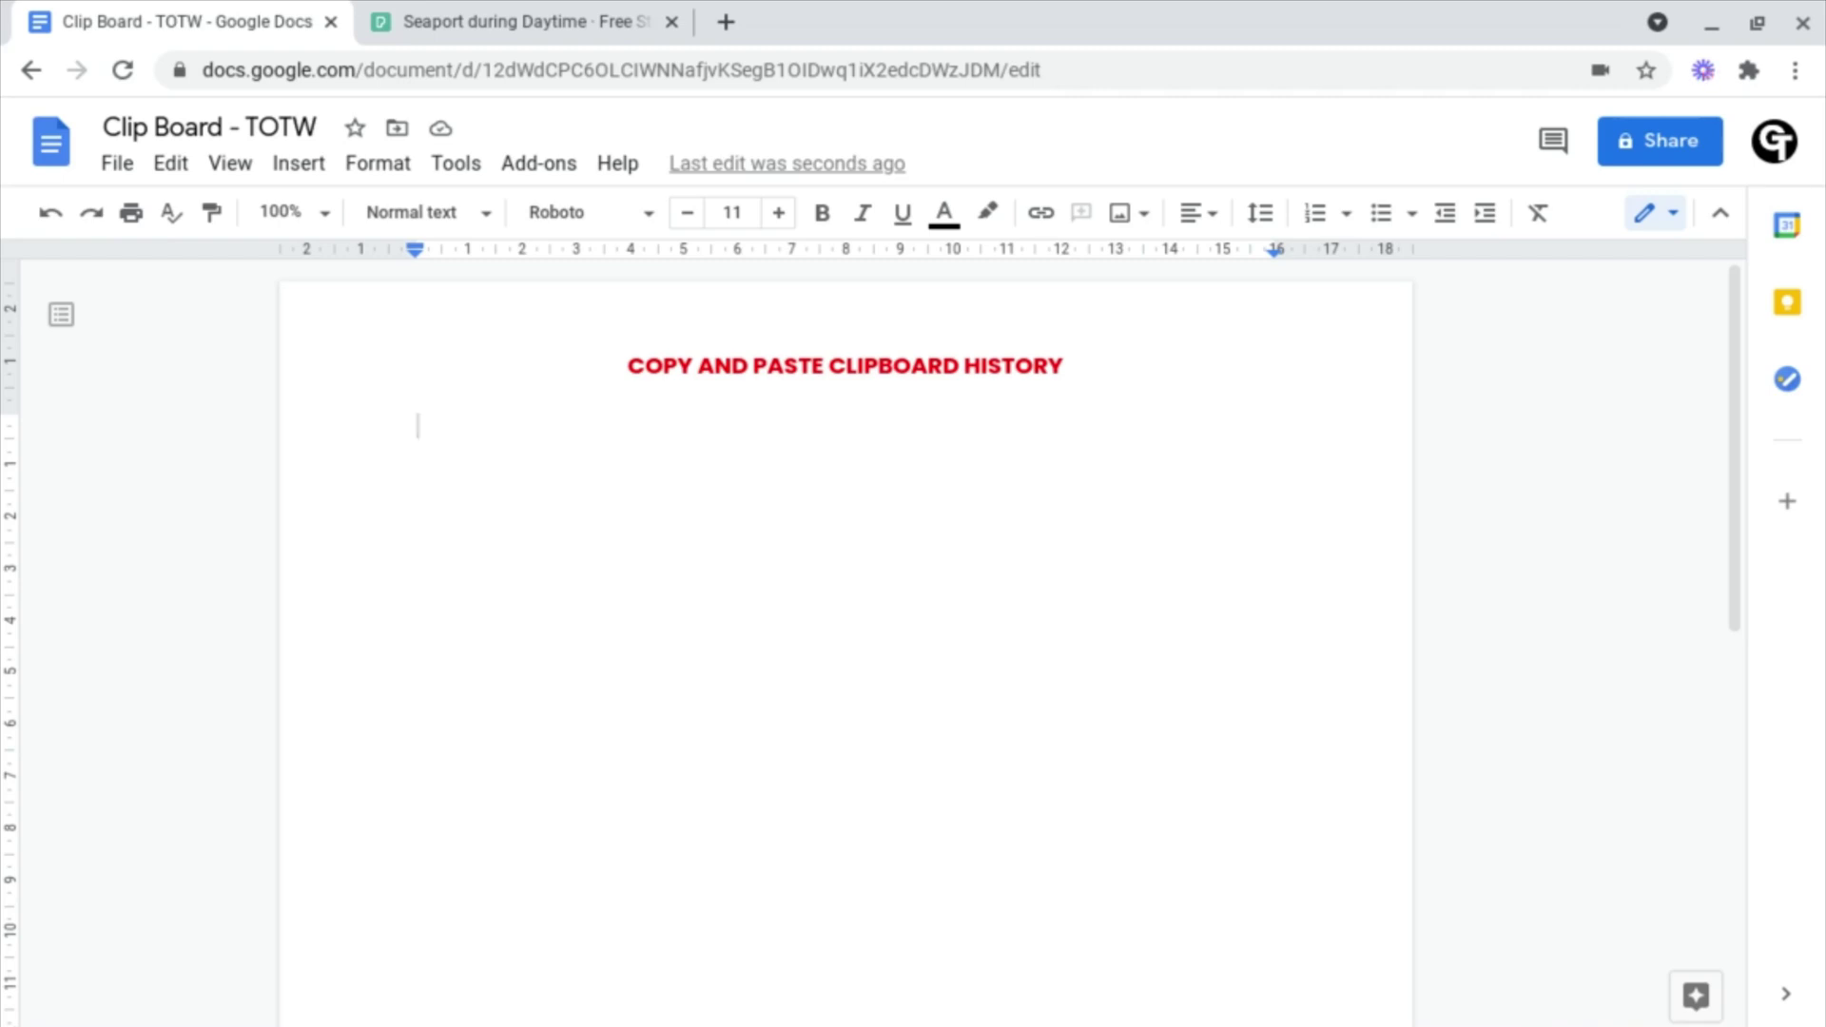
# Paste the sunset pier photo from clipboard history under the 'COPY AND PASTE CLIPBOARD HISTORY' title
pyautogui.hotkey('ctrl', 'Tab')
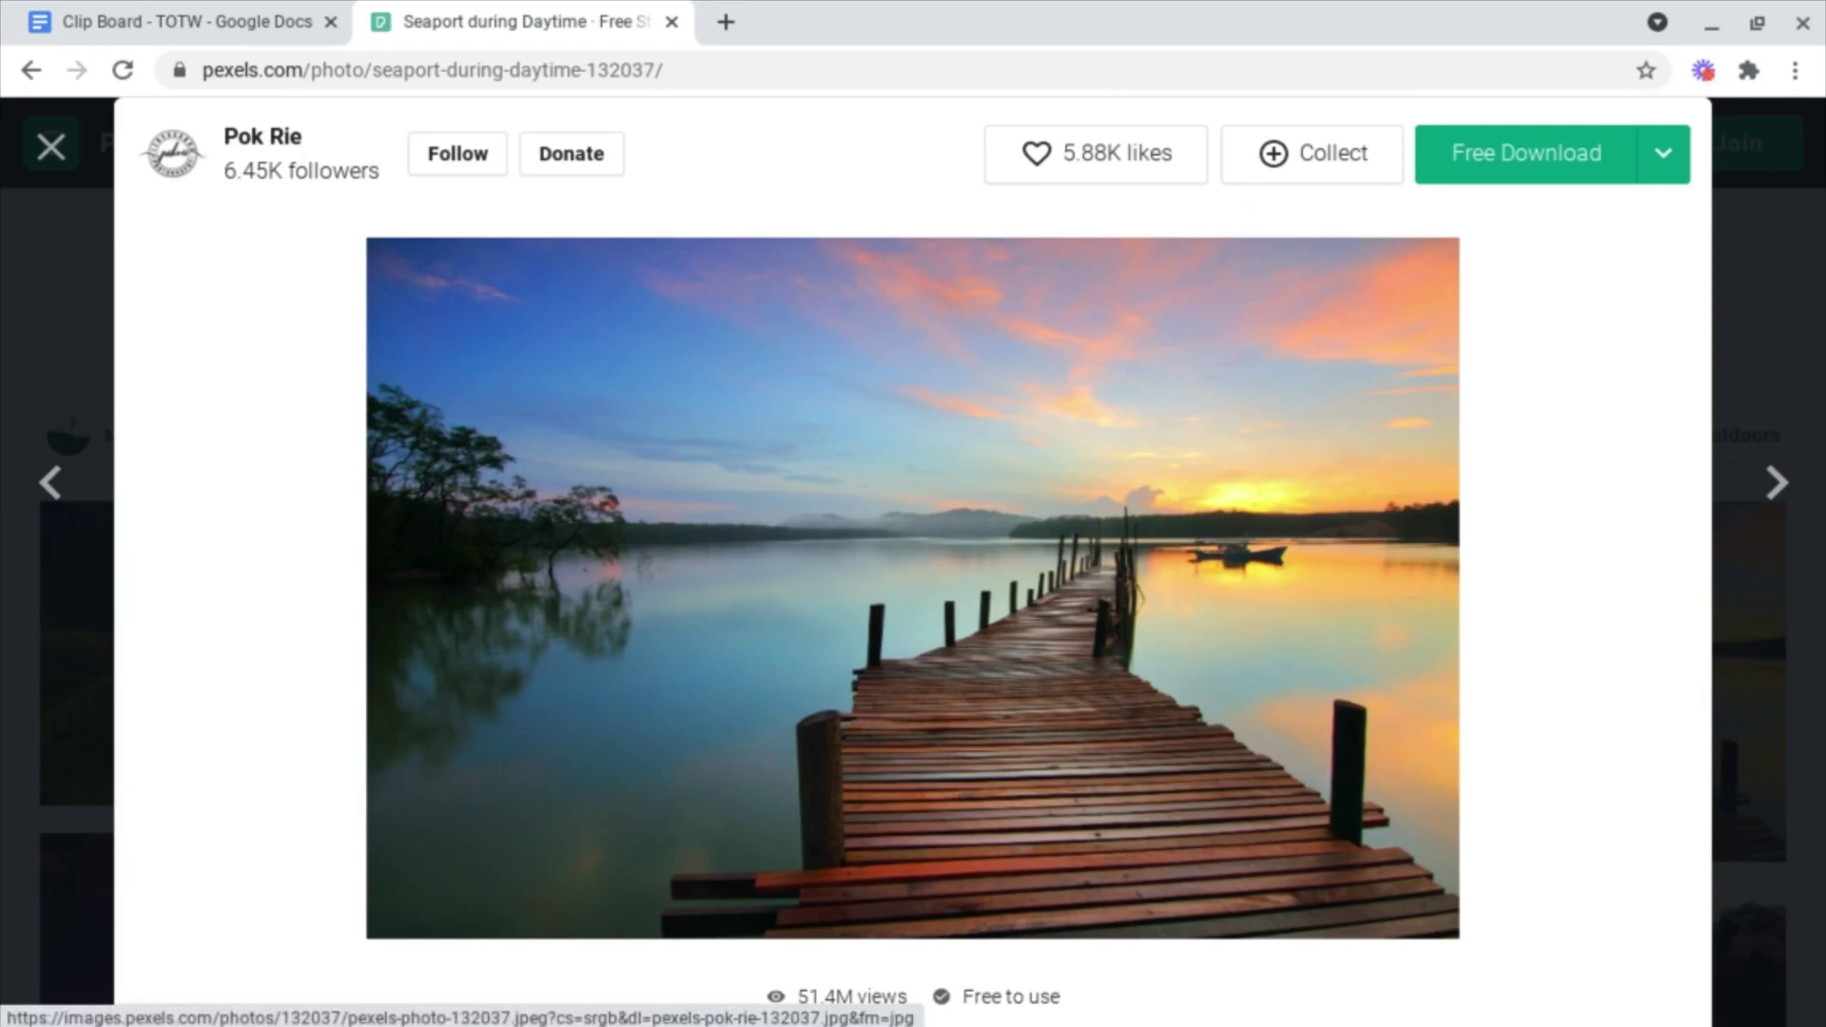
pyautogui.hotkey('ctrl', 'shift', 'Tab')
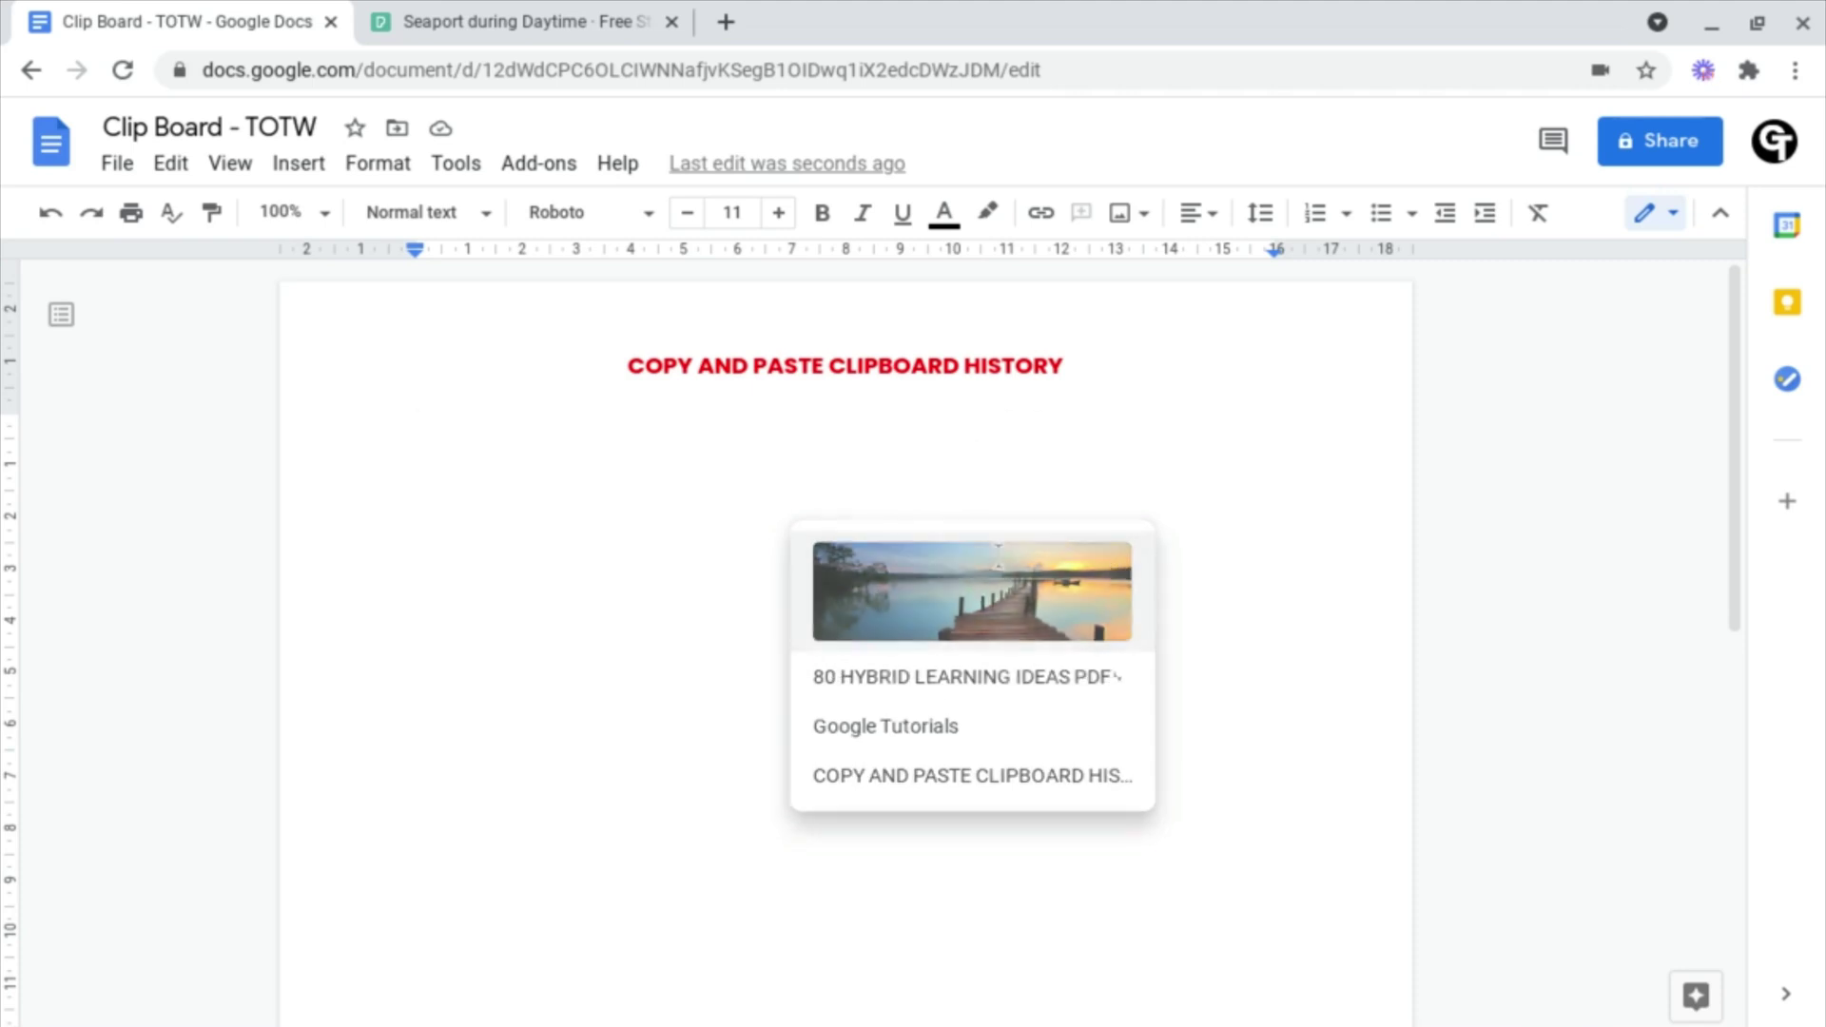
pyautogui.click(997, 549)
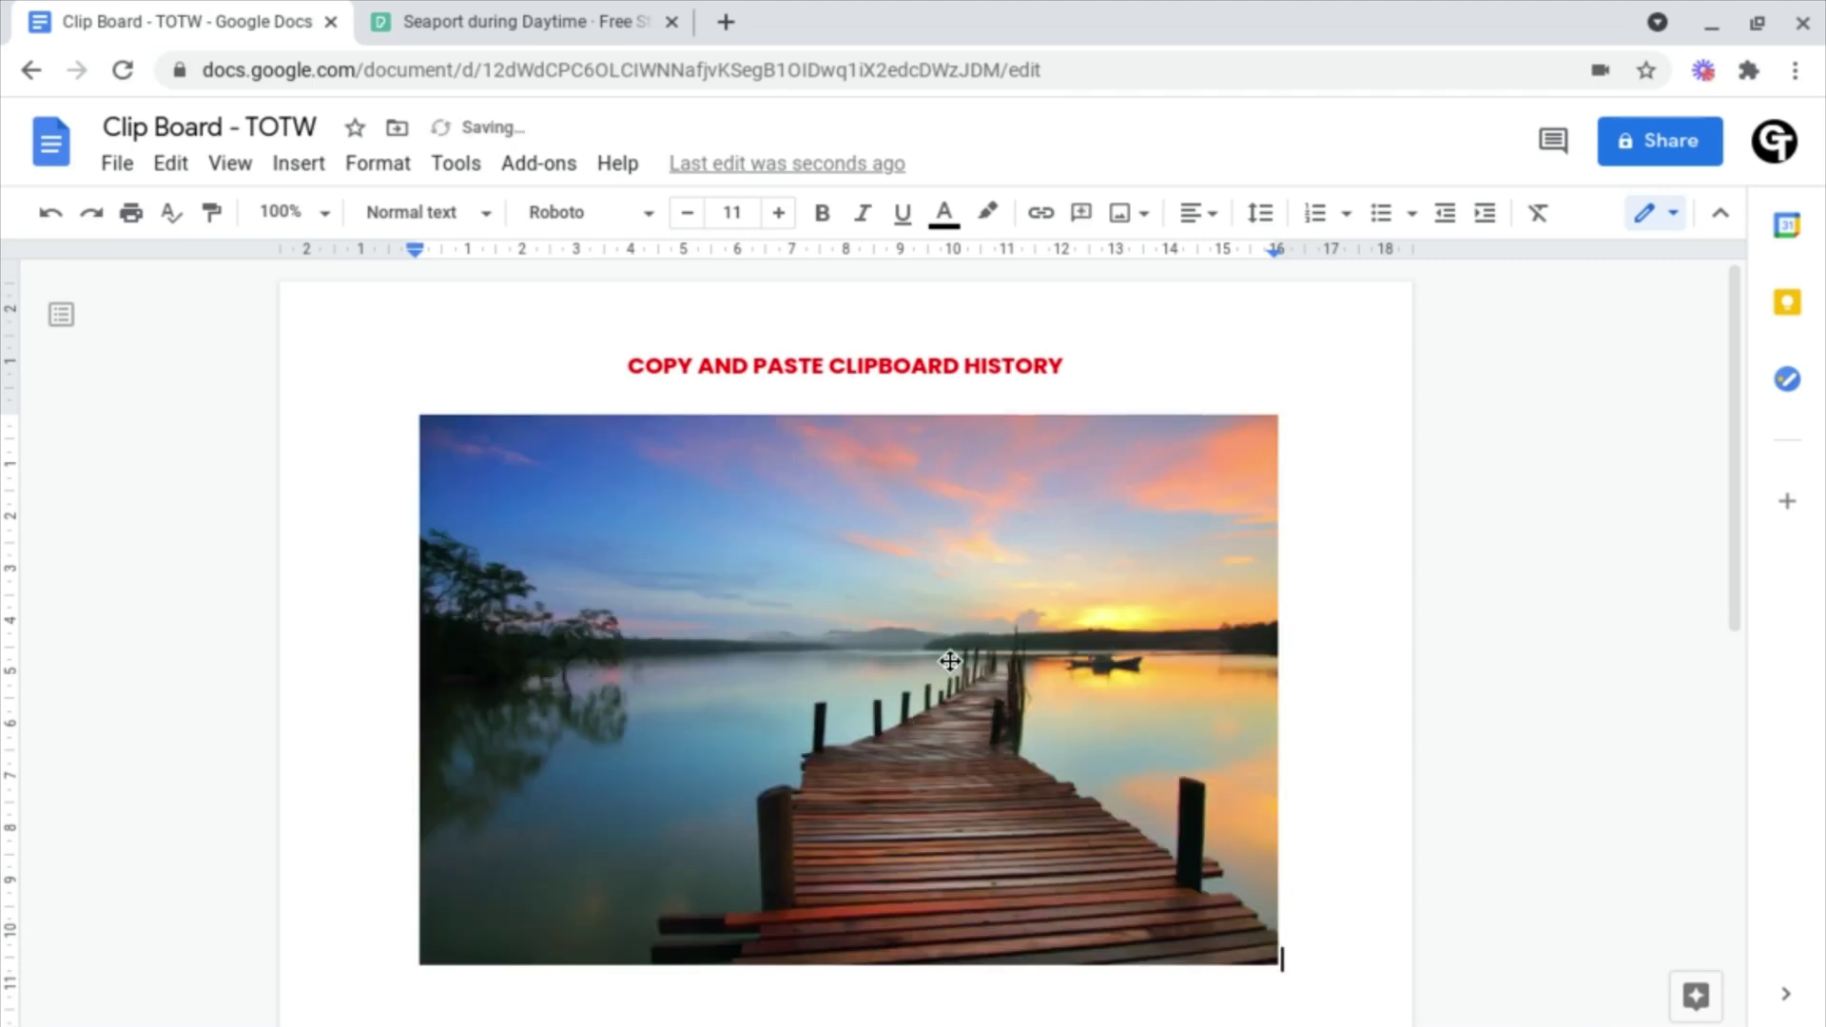
pyautogui.scroll(-2, 949, 661)
# On a new line below the pier photo, paste '80 HYBRID LEARNING IDEAS PDF' from clipboard history
pyautogui.press('Return')
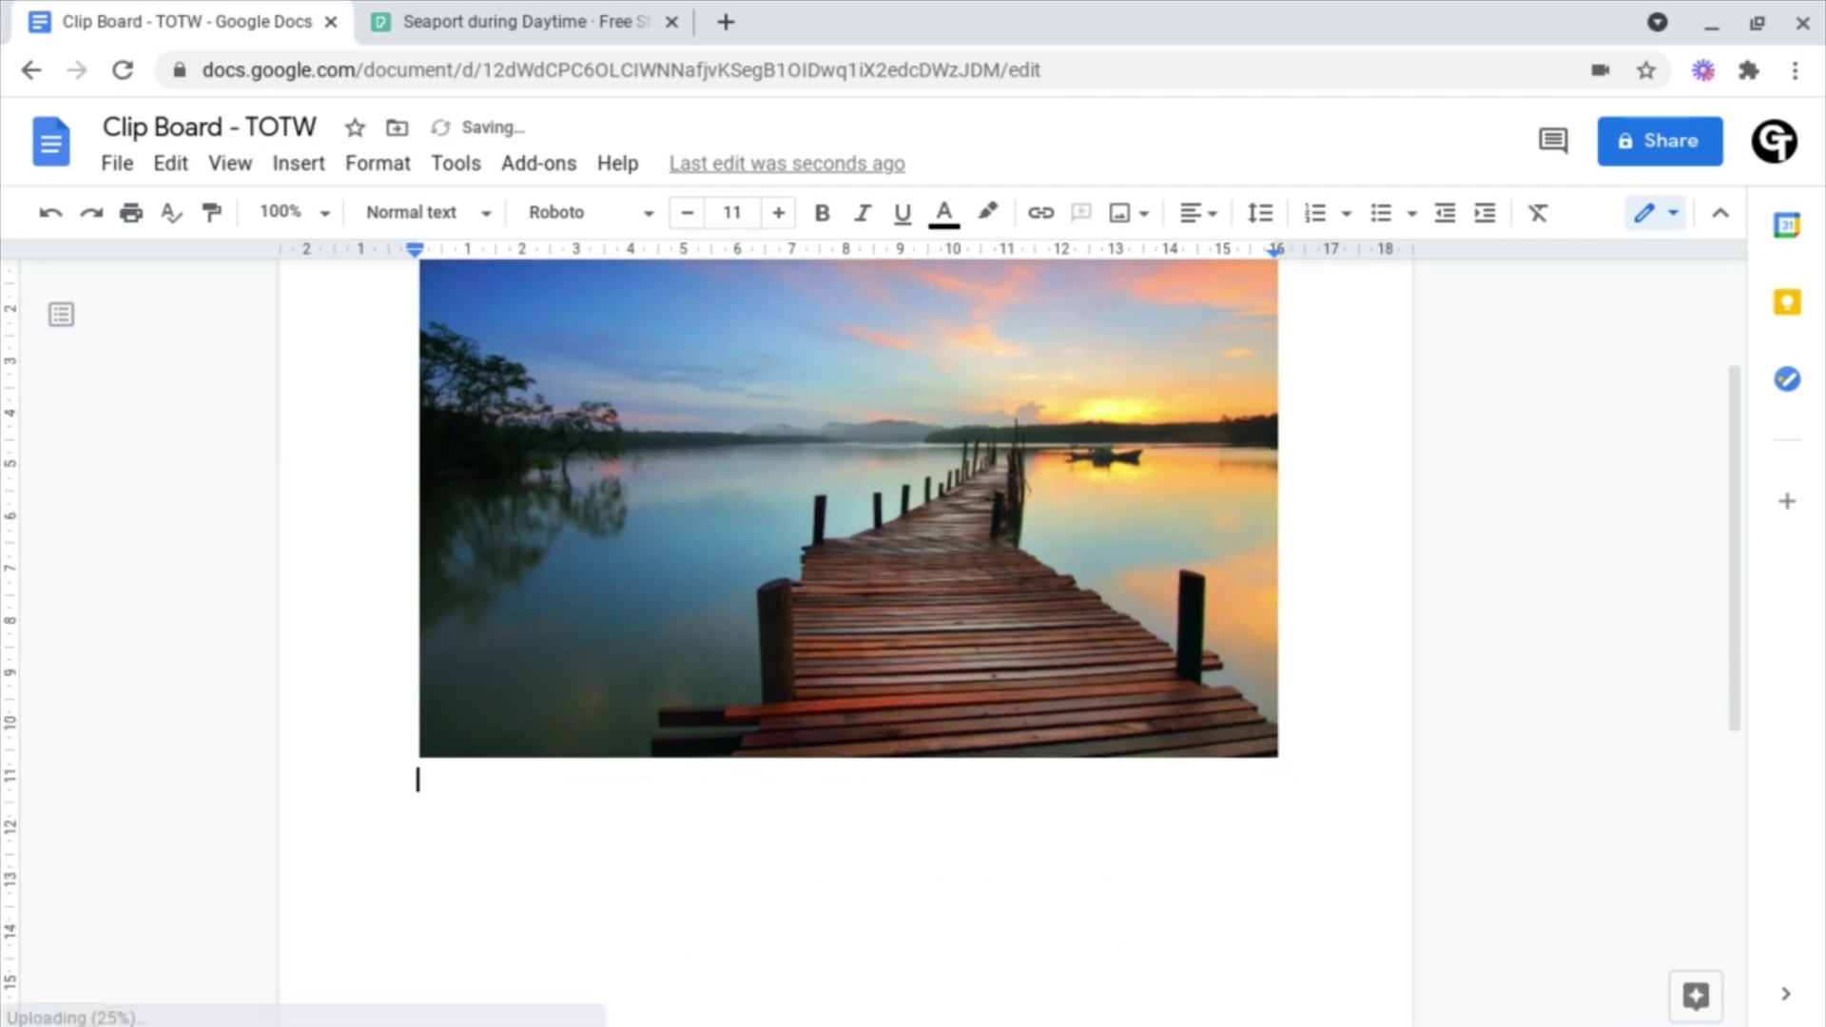
pyautogui.press('super+v')
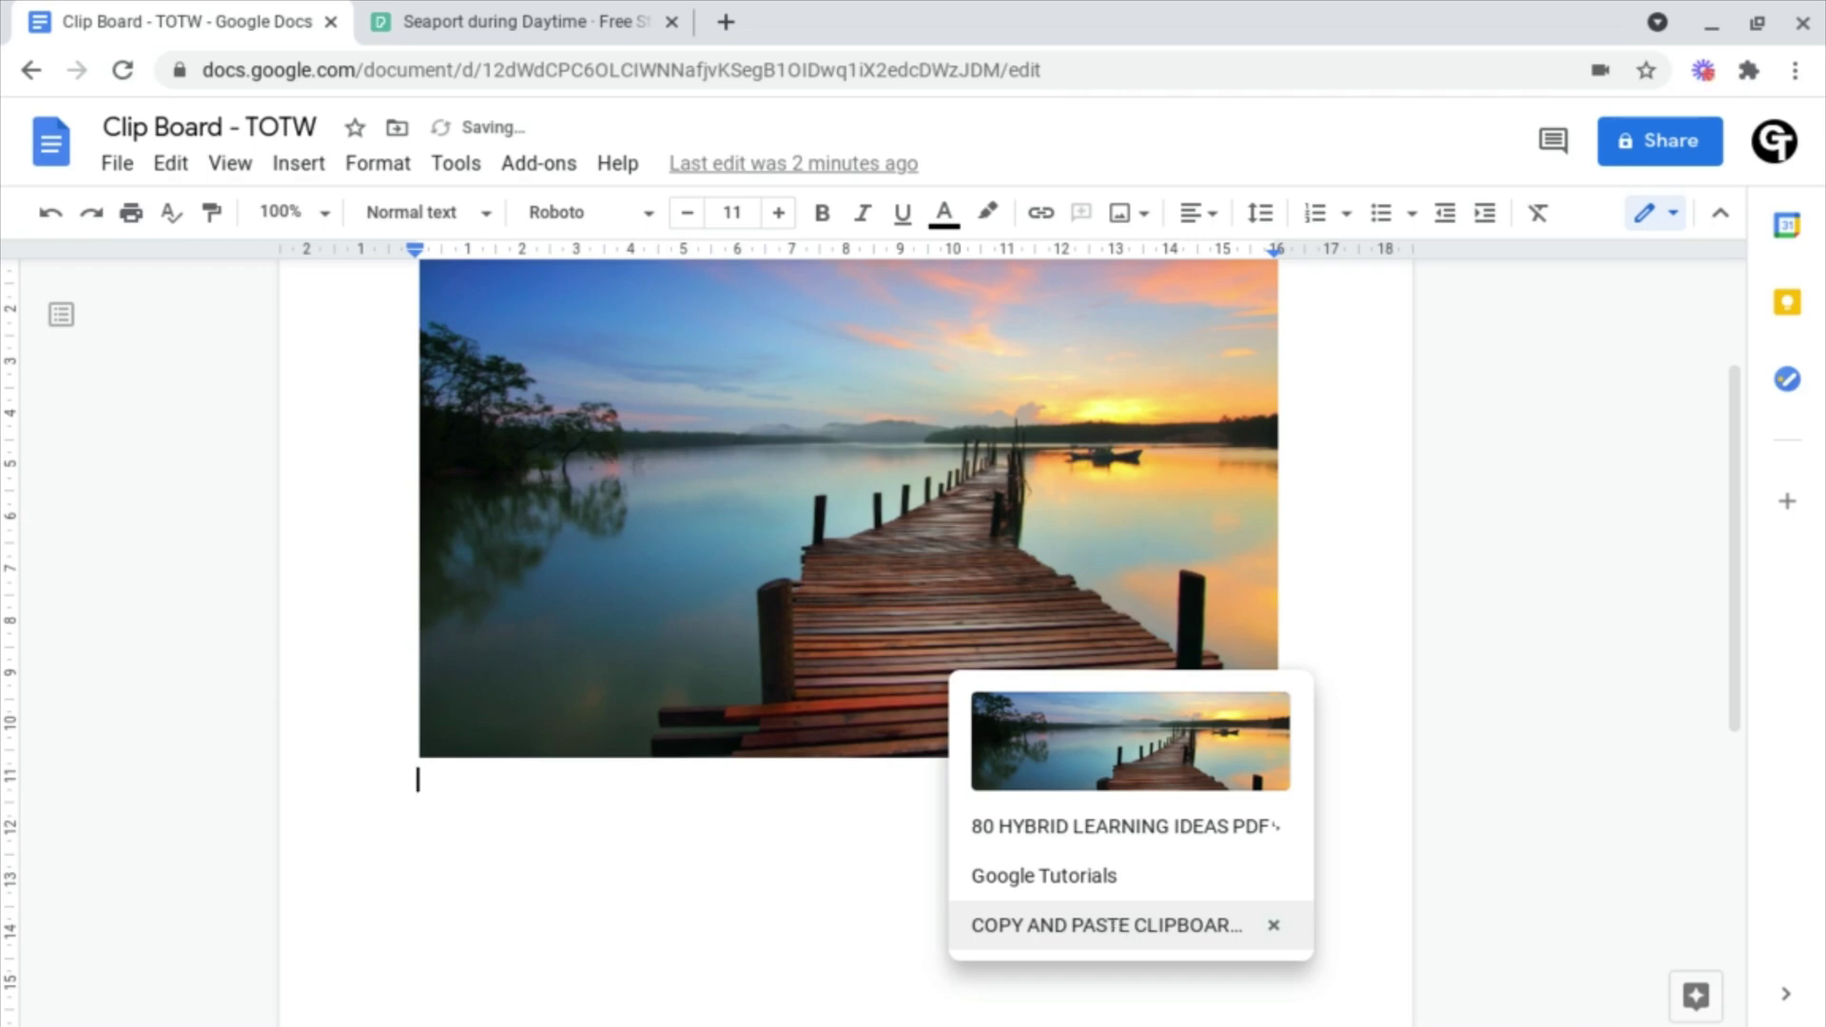
pyautogui.click(1125, 827)
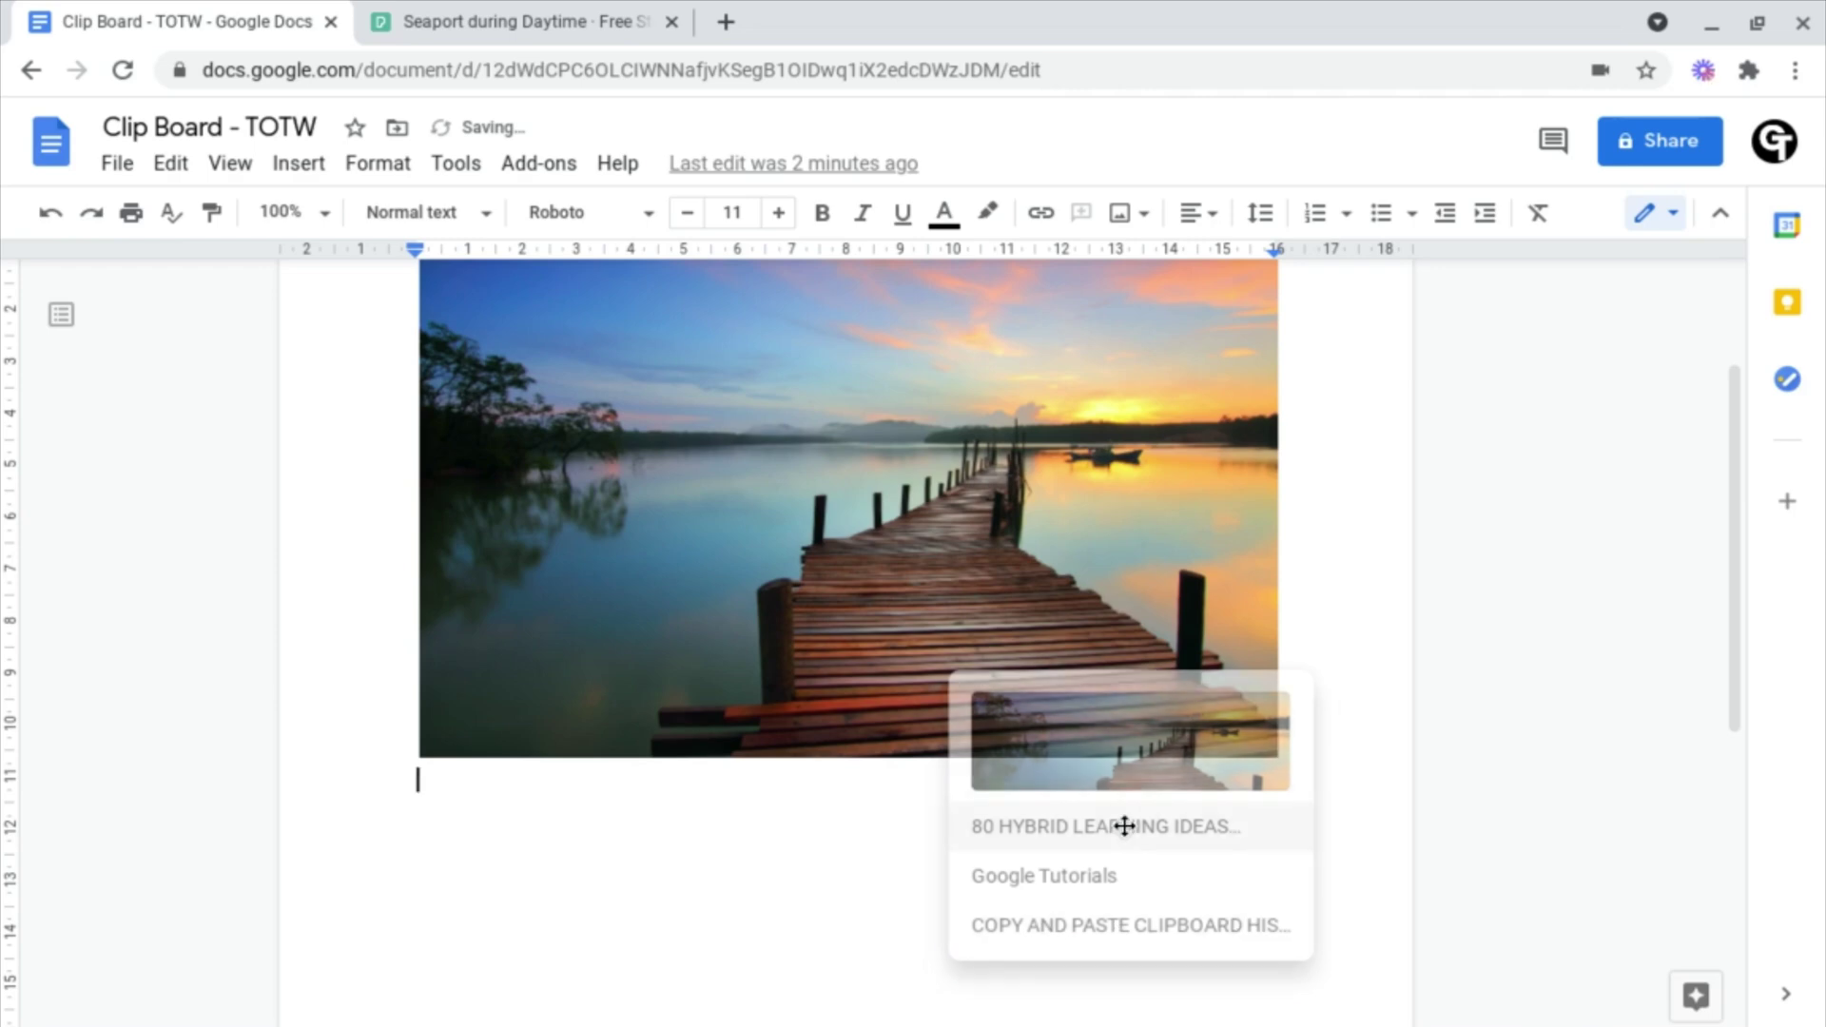